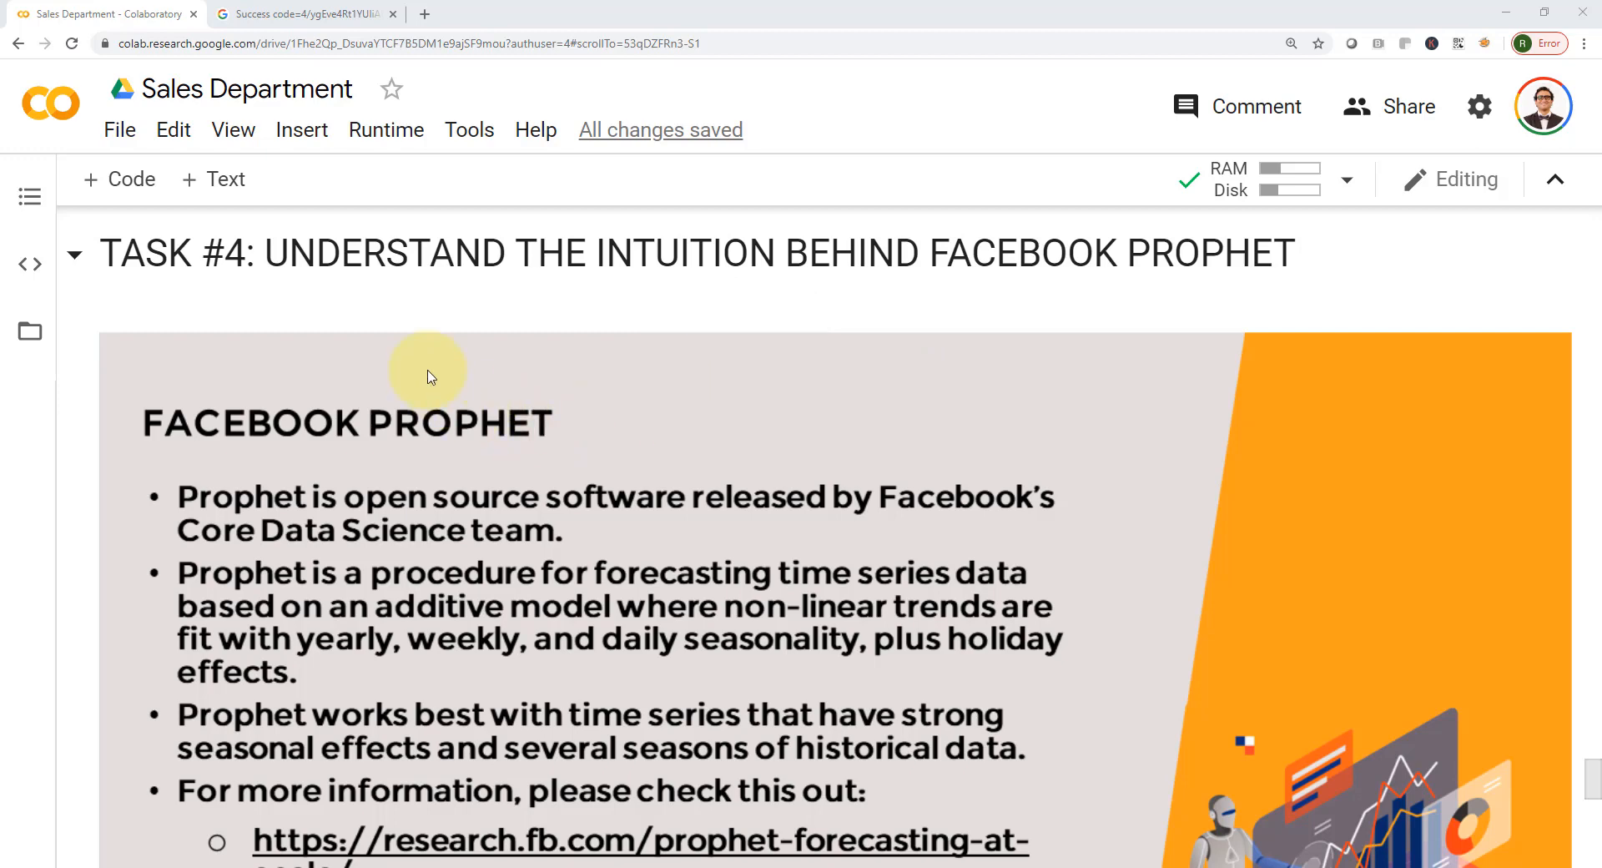
{"action": "scroll", "coordinate": [426, 376], "scroll_direction": "down", "scroll_amount": 2}
{"action": "scroll", "coordinate": [410, 416], "scroll_direction": "down", "scroll_amount": 2}
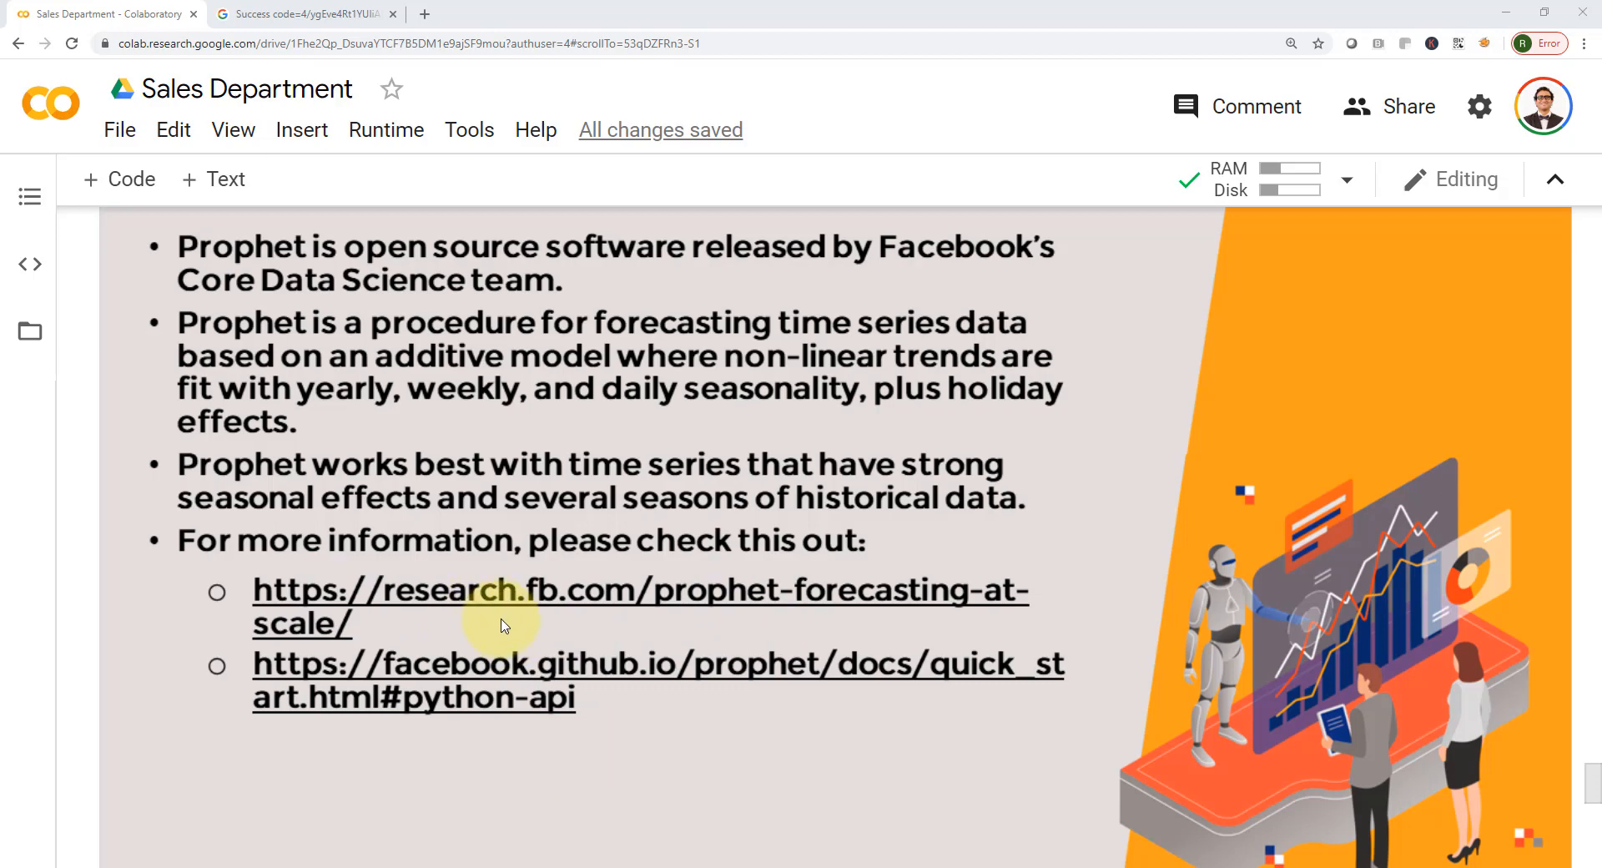
{"action": "scroll", "coordinate": [501, 619], "scroll_direction": "up", "scroll_amount": 3}
{"action": "scroll", "coordinate": [501, 619], "scroll_direction": "down", "scroll_amount": 3}
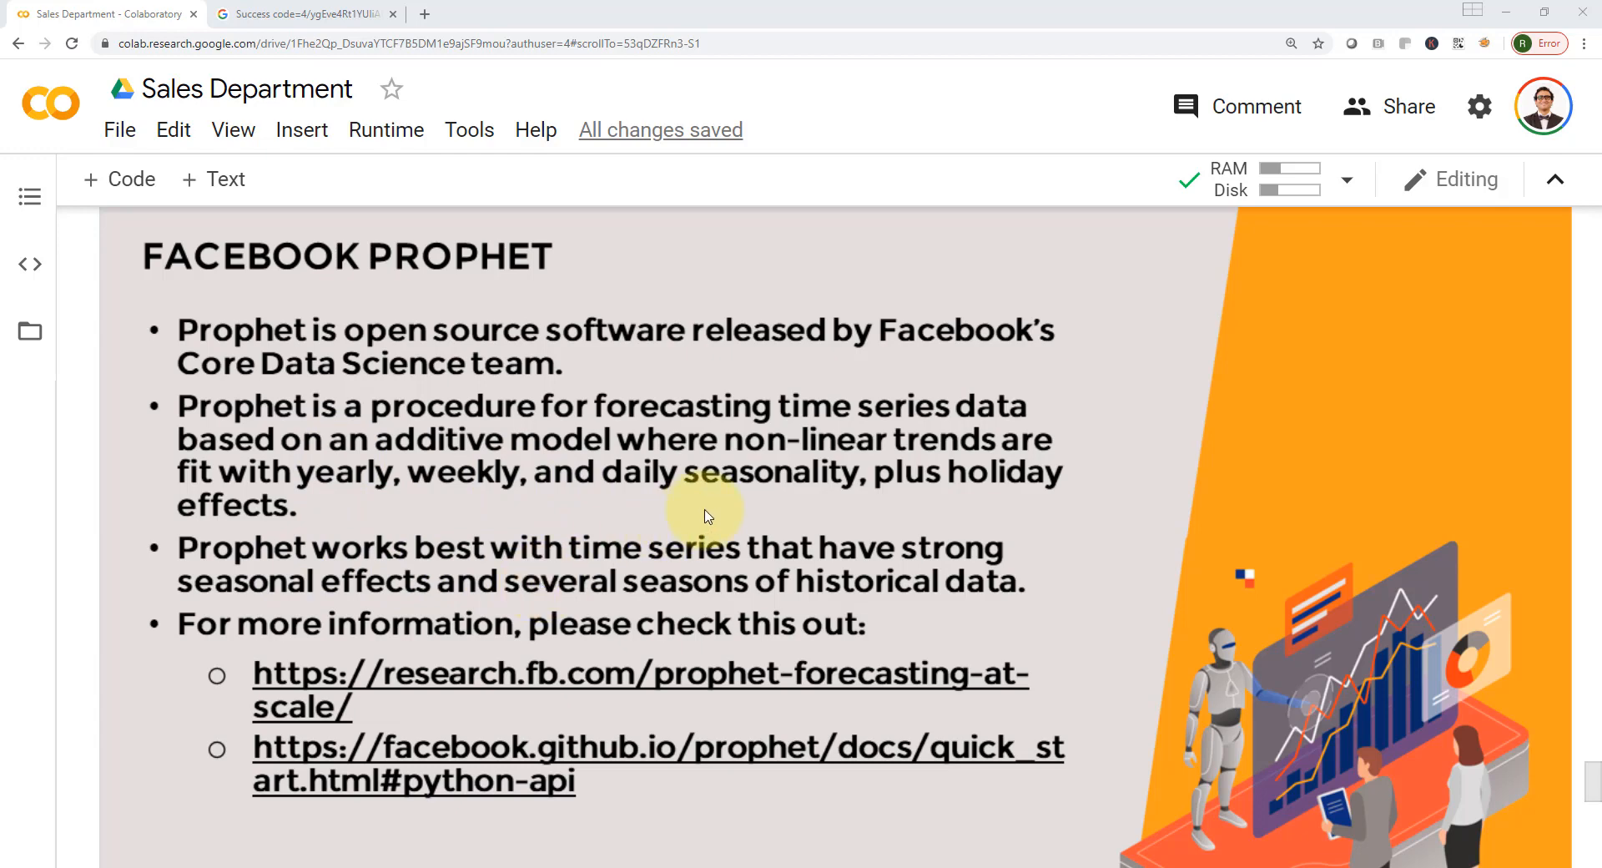
{"action": "scroll", "coordinate": [704, 515], "scroll_direction": "down", "scroll_amount": 2}
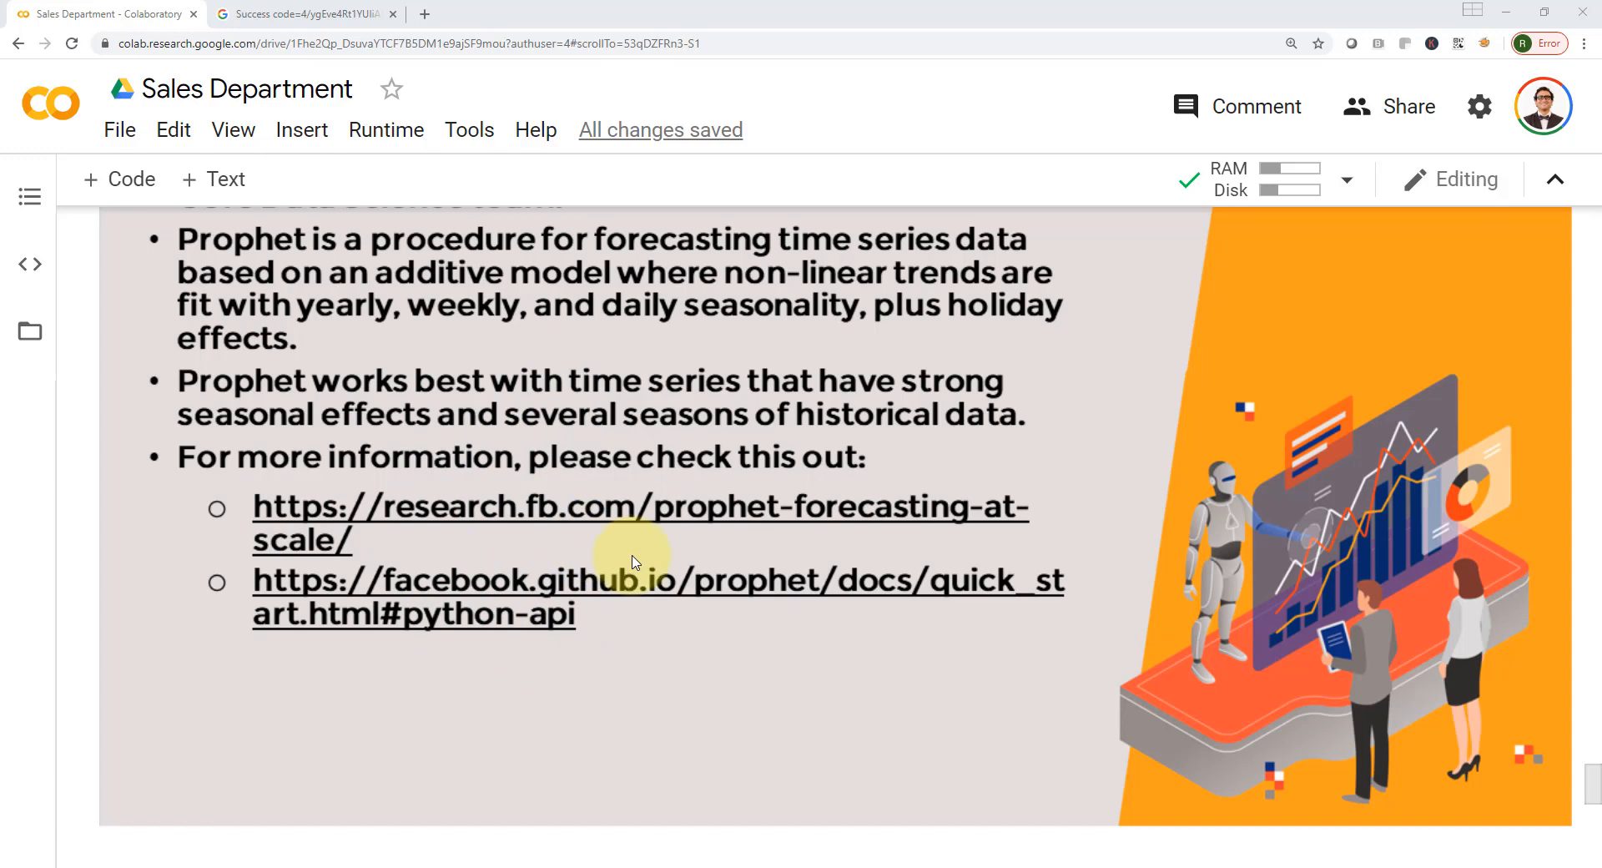
{"action": "scroll", "coordinate": [629, 560], "scroll_direction": "down", "scroll_amount": 4}
{"action": "scroll", "coordinate": [629, 560], "scroll_direction": "down", "scroll_amount": 3}
{"action": "scroll", "coordinate": [629, 560], "scroll_direction": "down", "scroll_amount": 1}
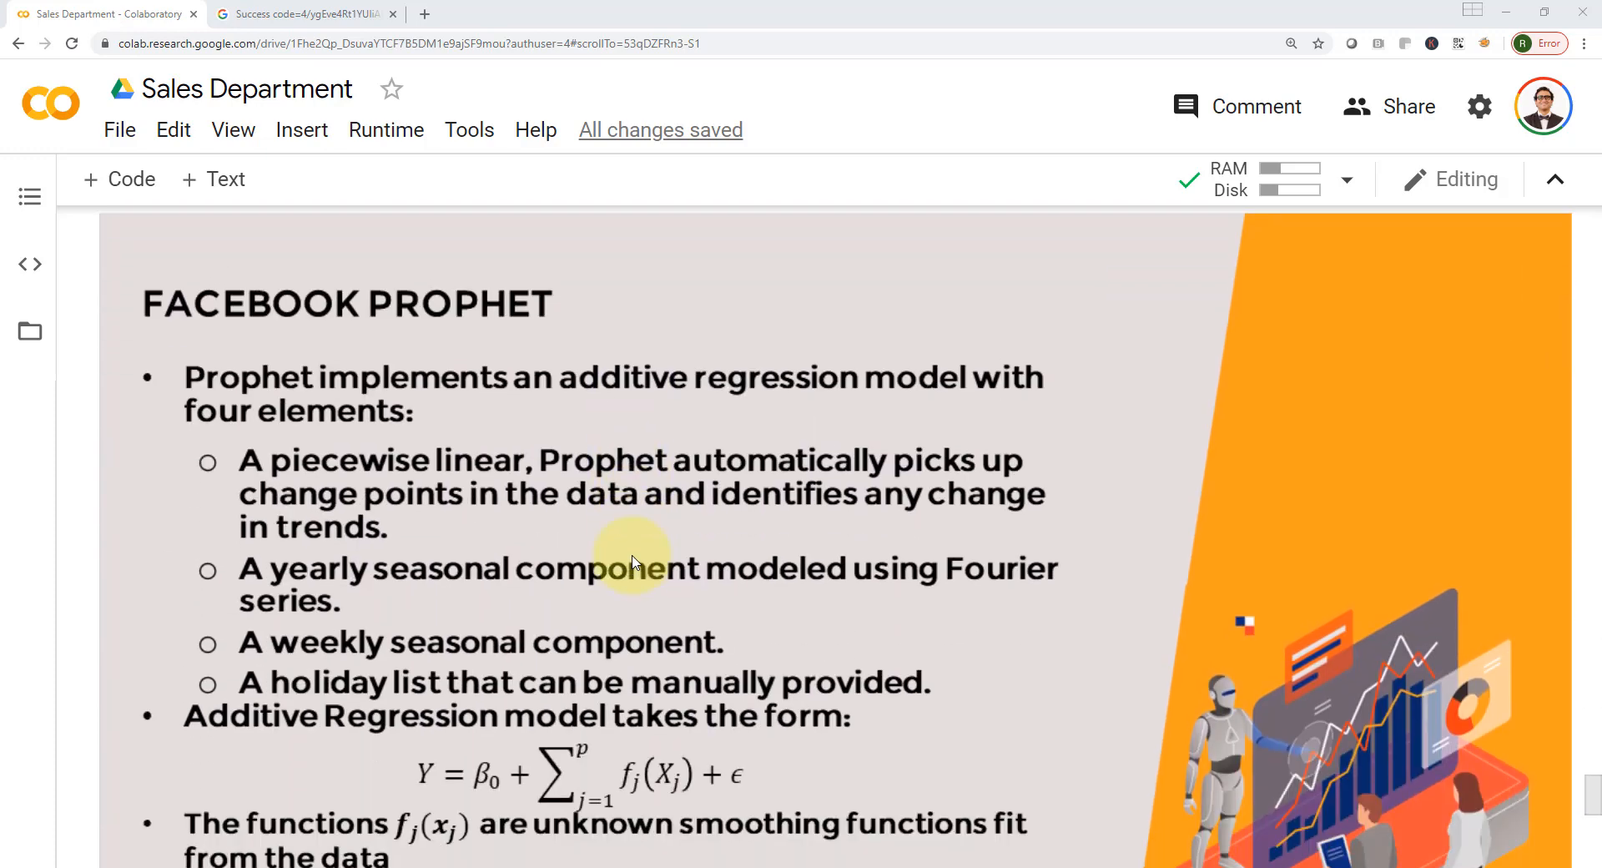
{"action": "scroll", "coordinate": [629, 560], "scroll_direction": "up", "scroll_amount": 1}
{"action": "scroll", "coordinate": [629, 560], "scroll_direction": "down", "scroll_amount": 1}
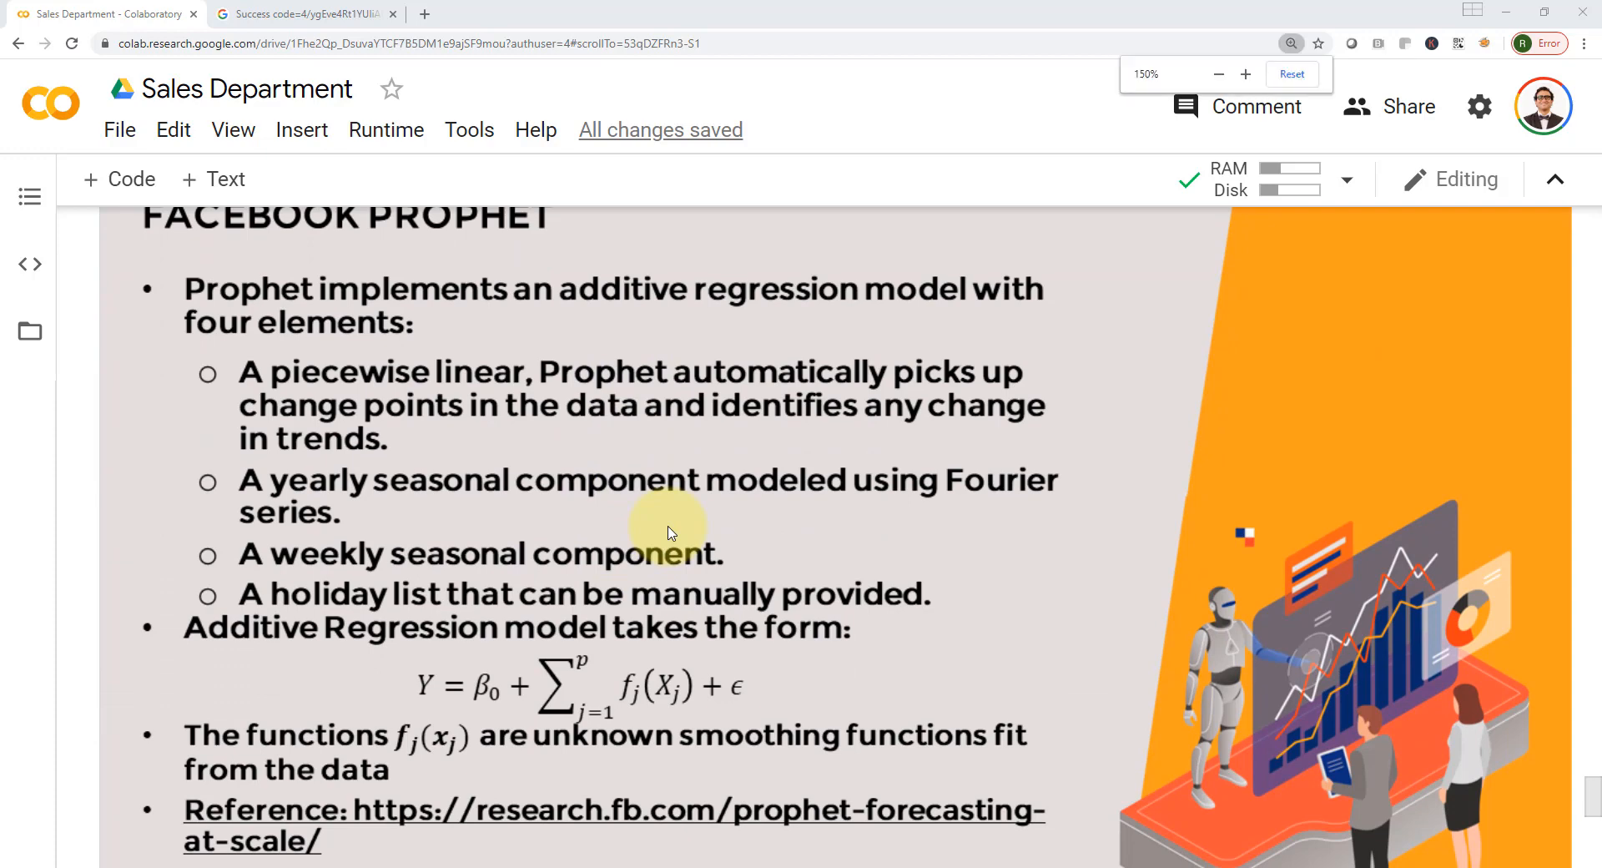
Reduce browser zoom below 150% so the four-elements Prophet slide and its reference link fit.
{"action": "key", "text": "ctrl+minus"}
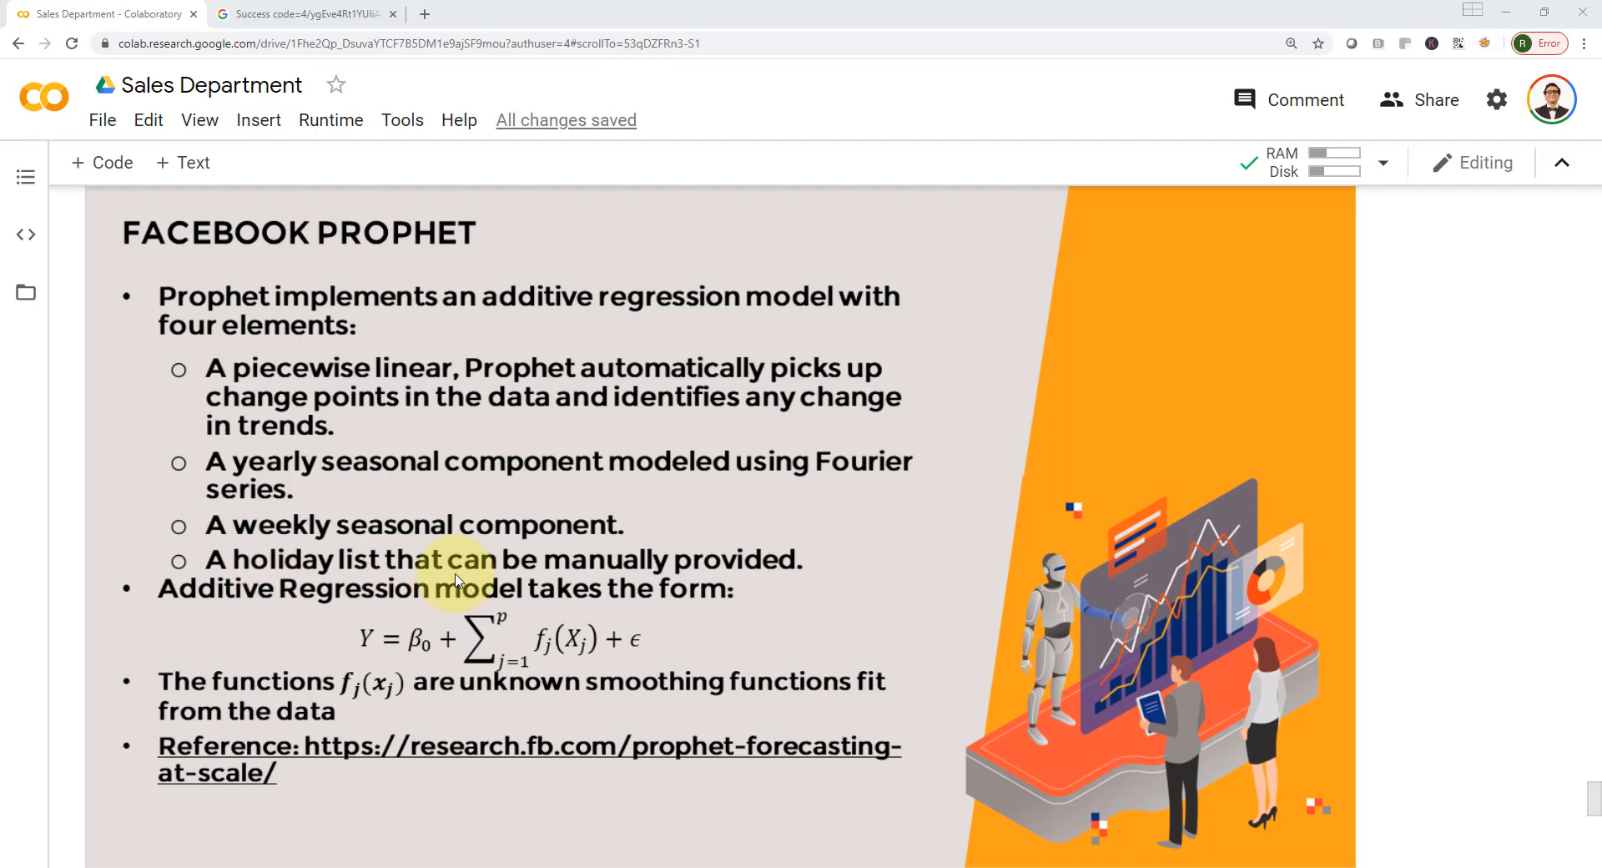
{"action": "scroll", "coordinate": [457, 577], "scroll_direction": "down", "scroll_amount": 2}
{"action": "scroll", "coordinate": [457, 577], "scroll_direction": "up", "scroll_amount": 3}
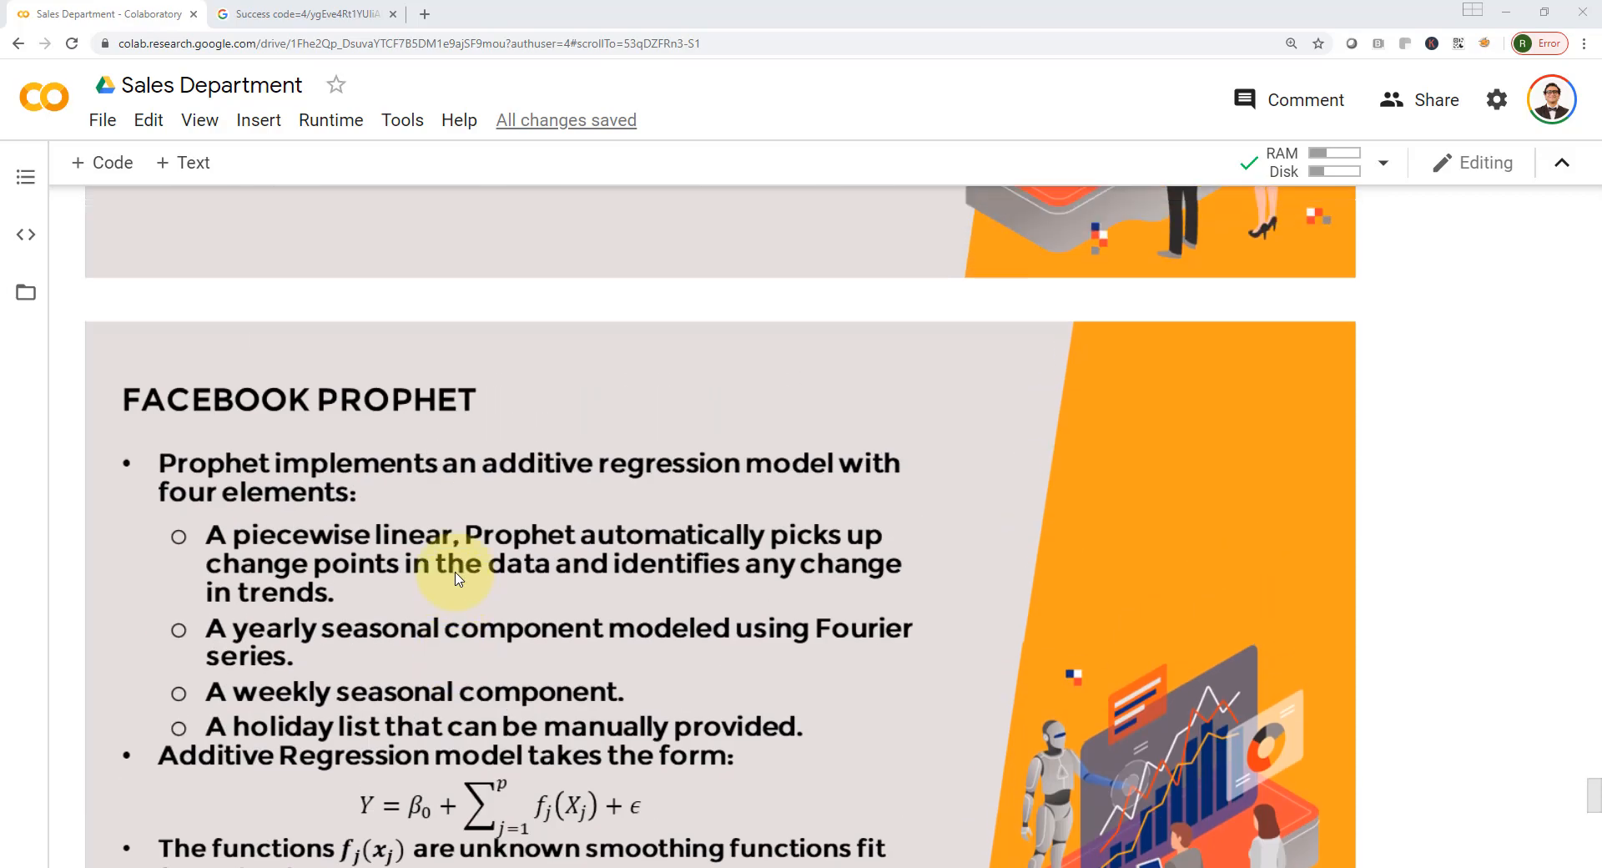
{"action": "scroll", "coordinate": [457, 577], "scroll_direction": "down", "scroll_amount": 3}
{"action": "scroll", "coordinate": [457, 577], "scroll_direction": "down", "scroll_amount": 3}
{"action": "scroll", "coordinate": [457, 577], "scroll_direction": "down", "scroll_amount": 3}
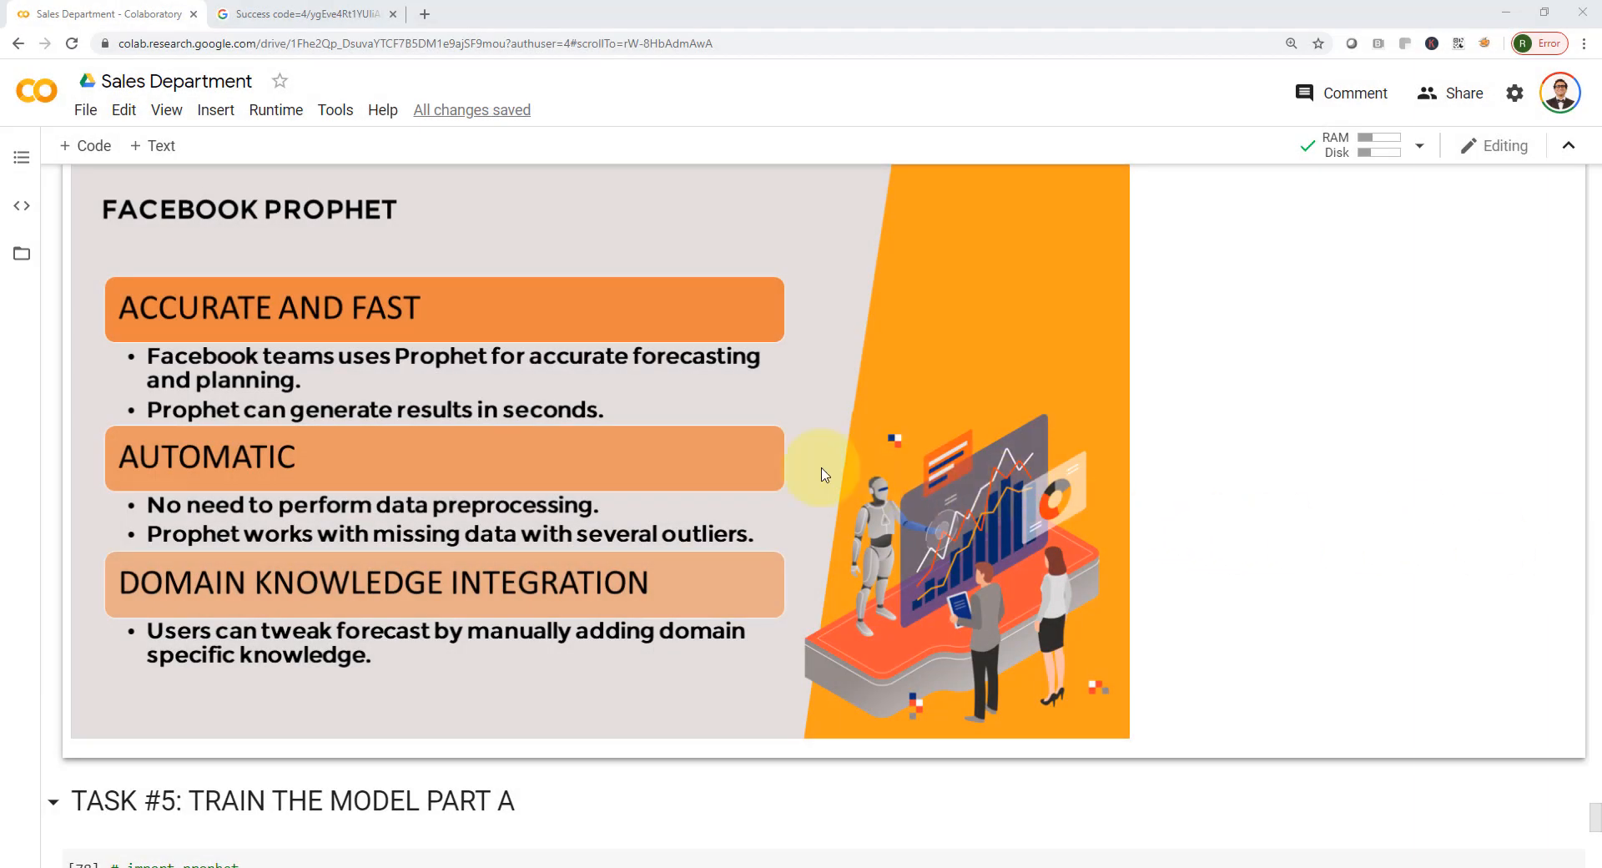
{"action": "scroll", "coordinate": [770, 462], "scroll_direction": "up", "scroll_amount": 2}
{"action": "scroll", "coordinate": [669, 492], "scroll_direction": "up", "scroll_amount": 1}
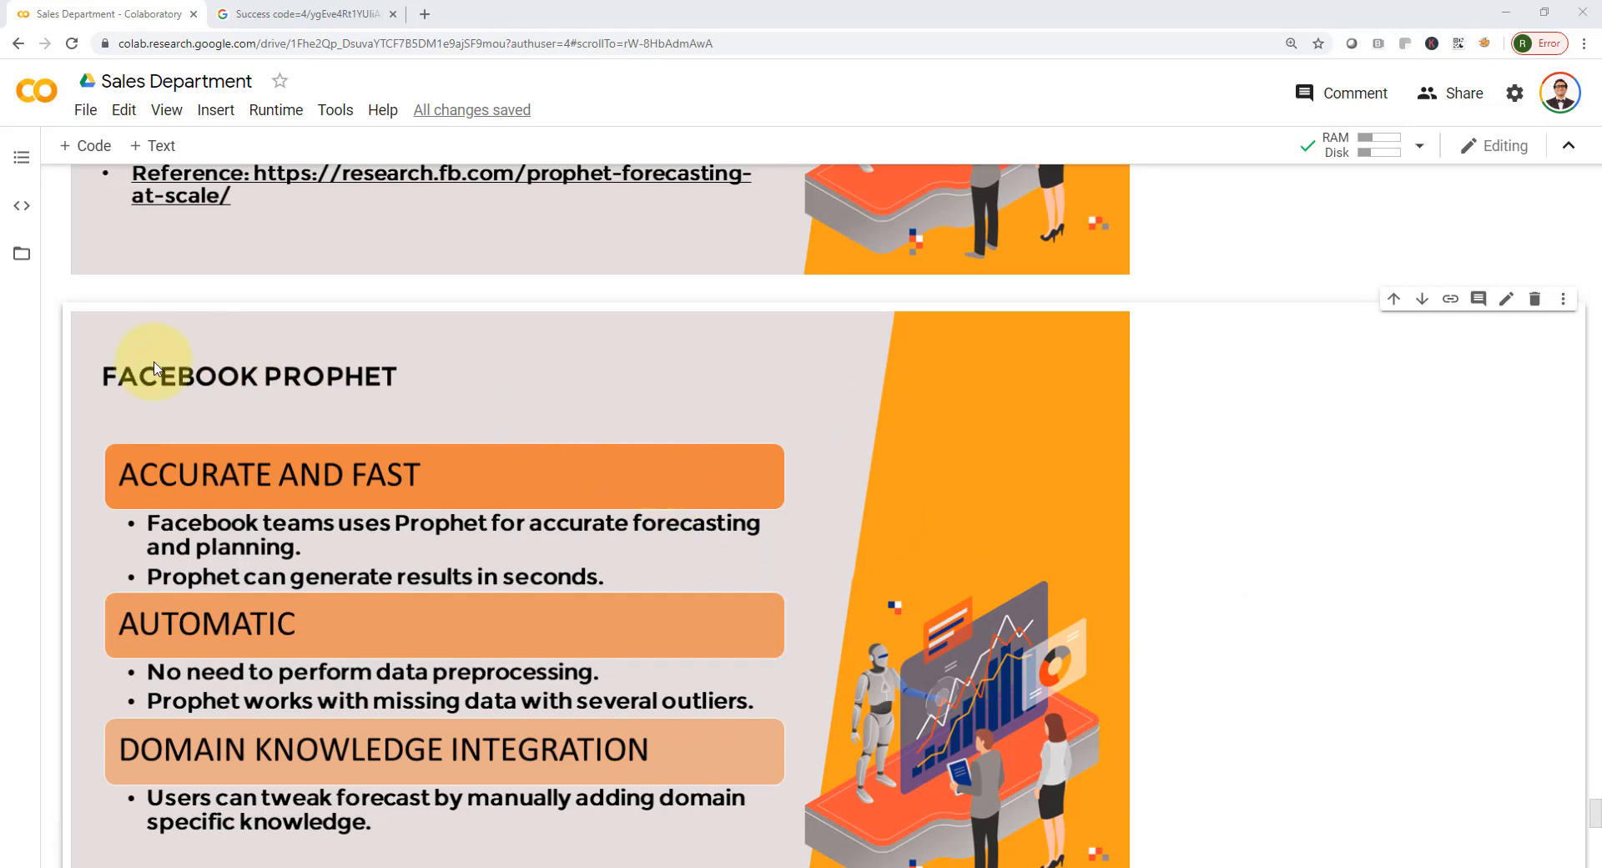
{"action": "scroll", "coordinate": [208, 397], "scroll_direction": "down", "scroll_amount": 1}
{"action": "scroll", "coordinate": [208, 398], "scroll_direction": "down", "scroll_amount": 1}
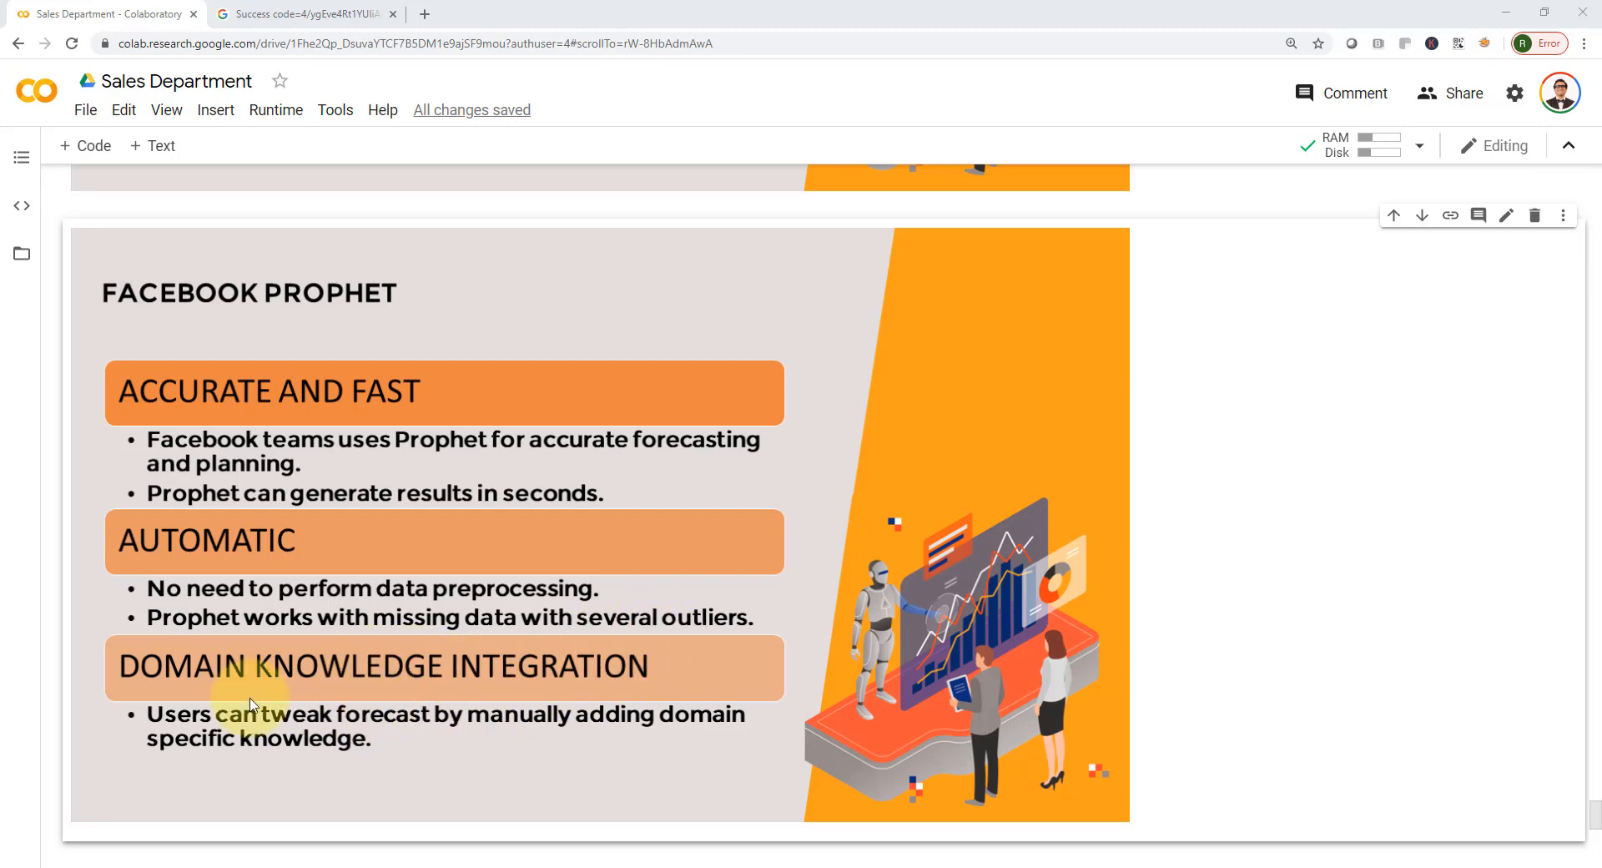
{"action": "scroll", "coordinate": [207, 692], "scroll_direction": "down", "scroll_amount": 2}
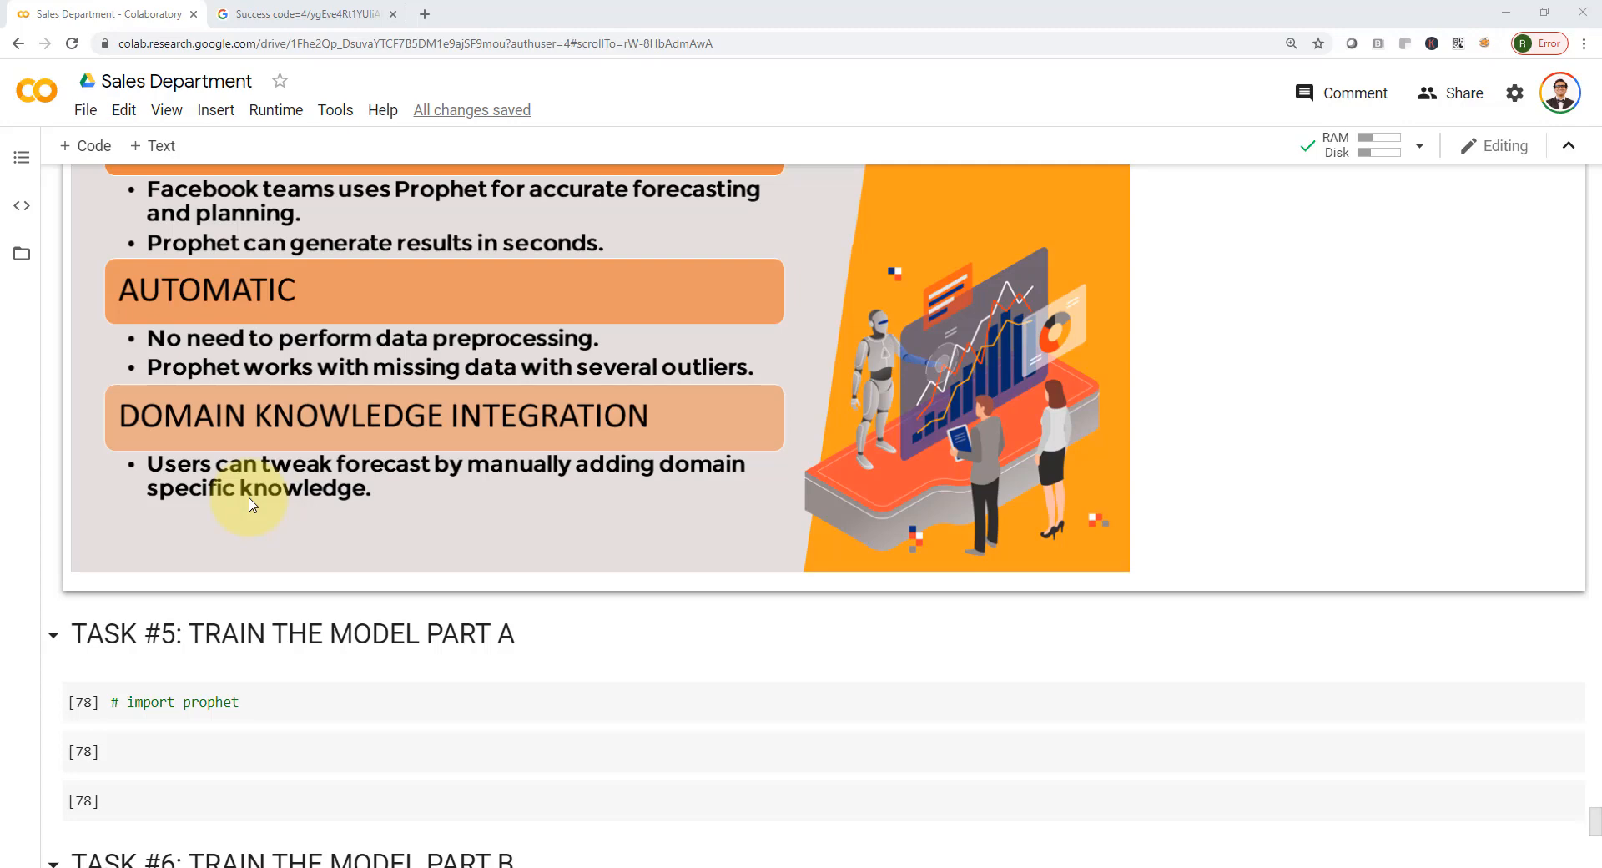
{"action": "scroll", "coordinate": [249, 503], "scroll_direction": "down", "scroll_amount": 2}
{"action": "scroll", "coordinate": [248, 502], "scroll_direction": "down", "scroll_amount": 2}
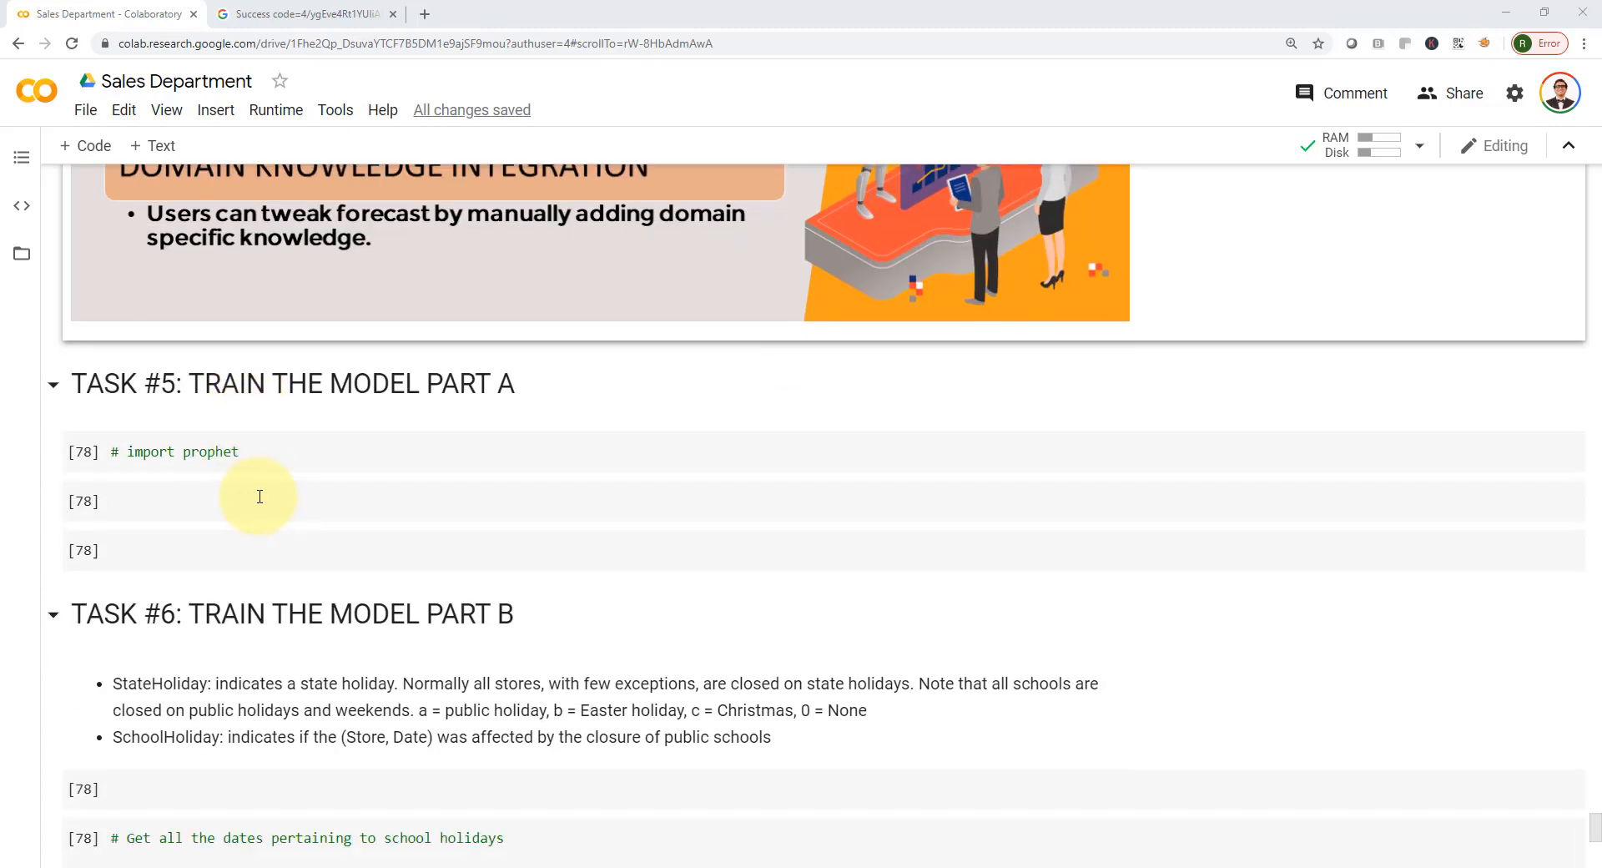